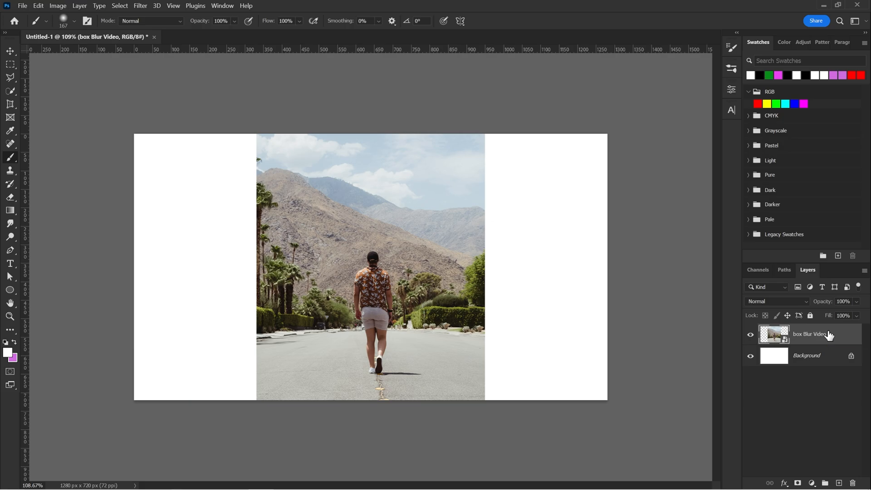
Duplicate the box Blur Video layer with Ctrl+J
key(ctrl+j)
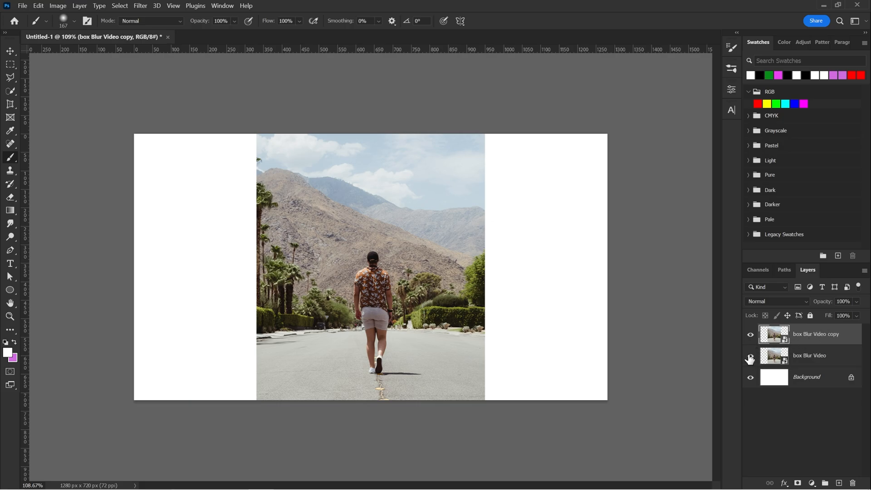
right_click(837, 345)
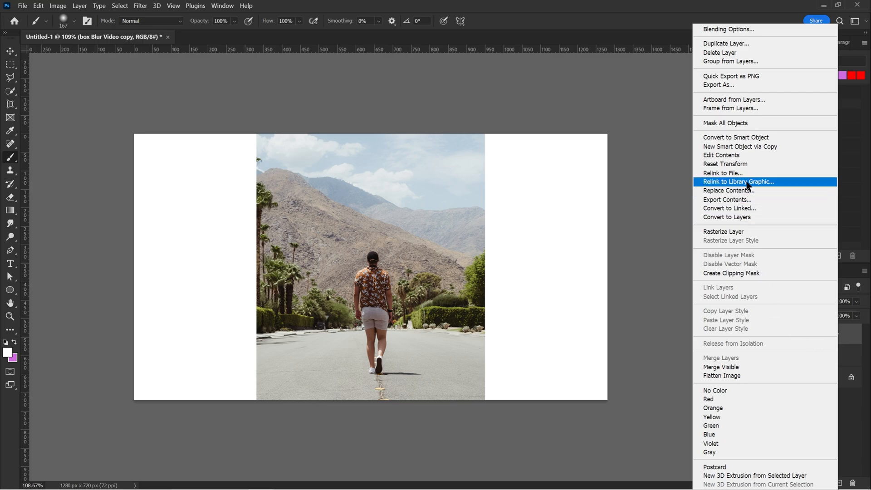
click(732, 44)
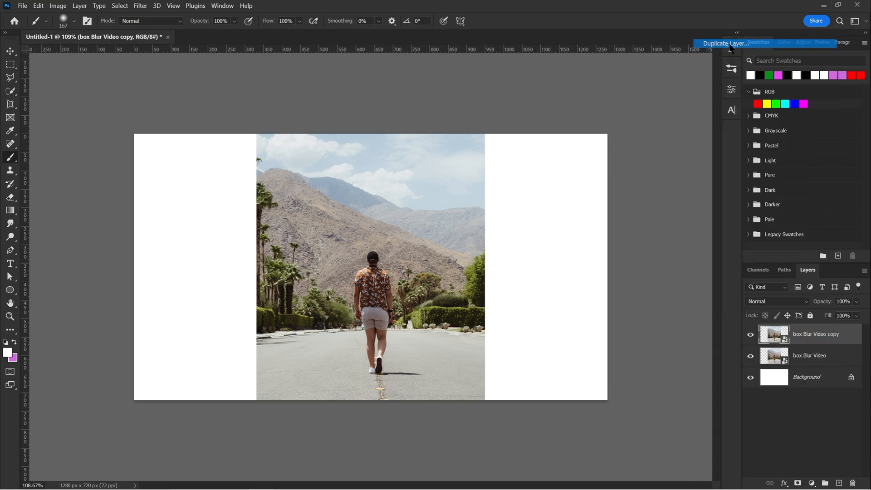
drag(433, 112, 358, 76)
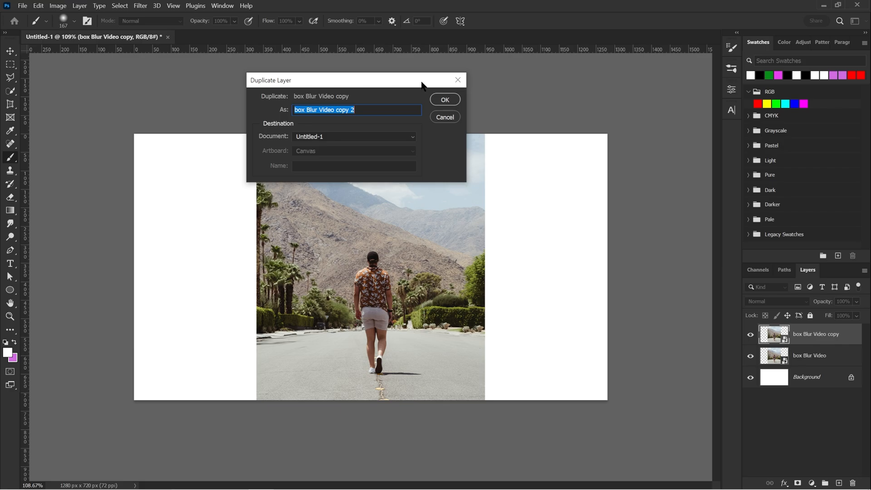
click(445, 99)
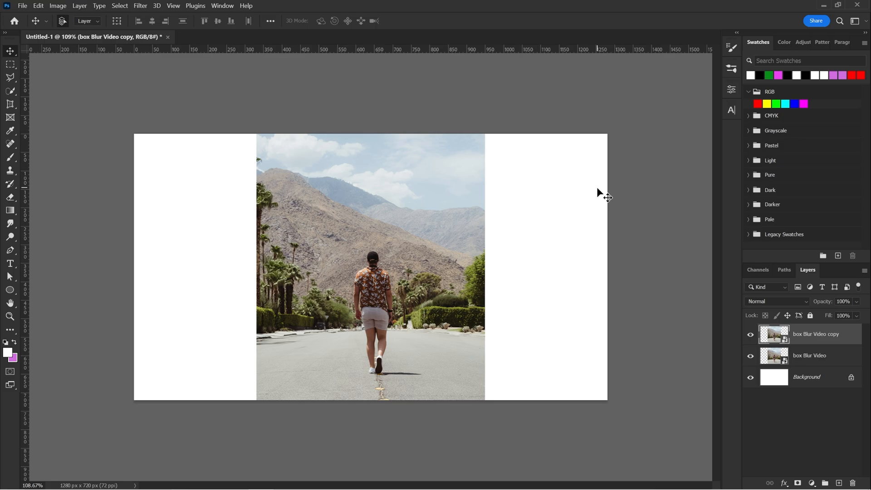
Begin a Quick Selection along the photo's left edge, zooming and panning to frame it
key(w)
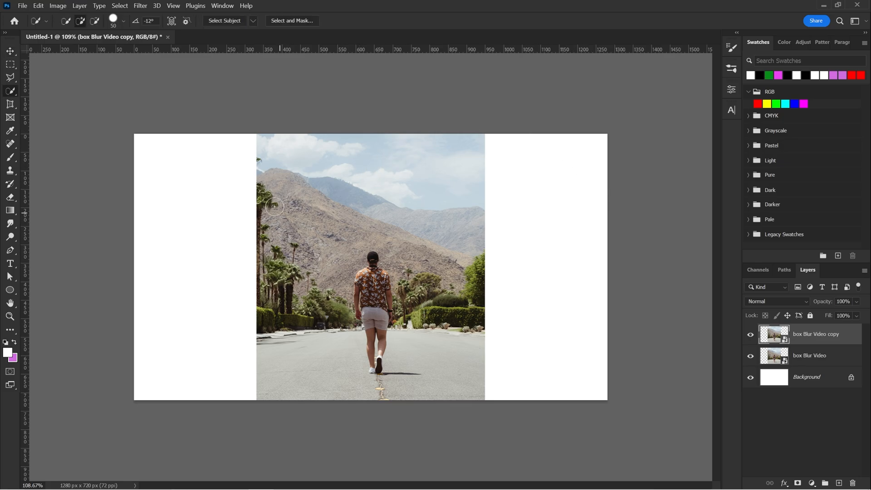
click(262, 153)
drag(262, 163, 266, 327)
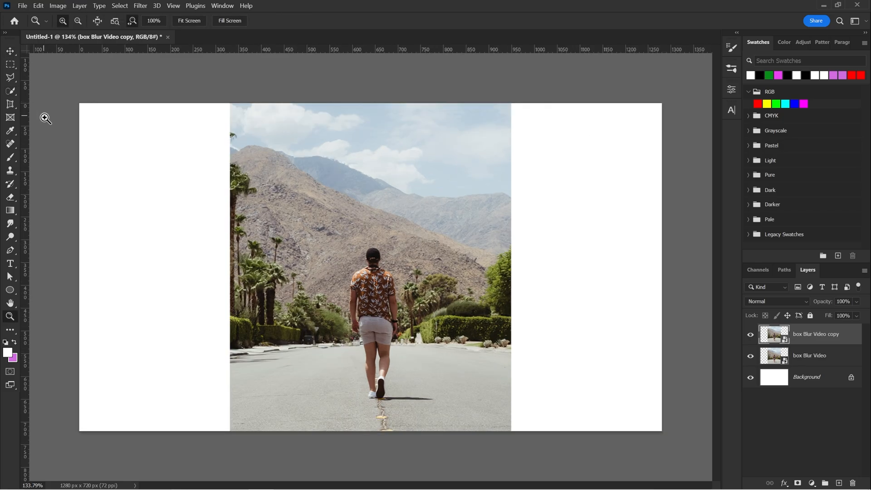
key(p)
scroll(266, 327, up, 3)
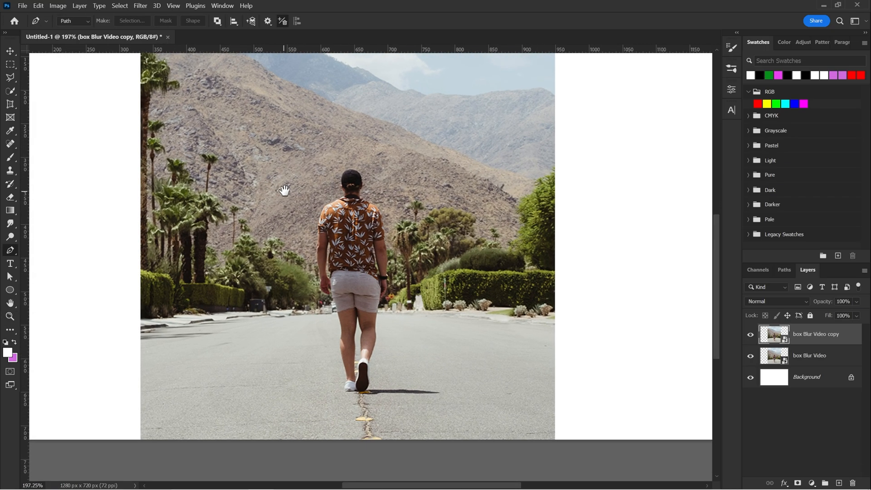
drag(122, 135, 220, 211)
key(l)
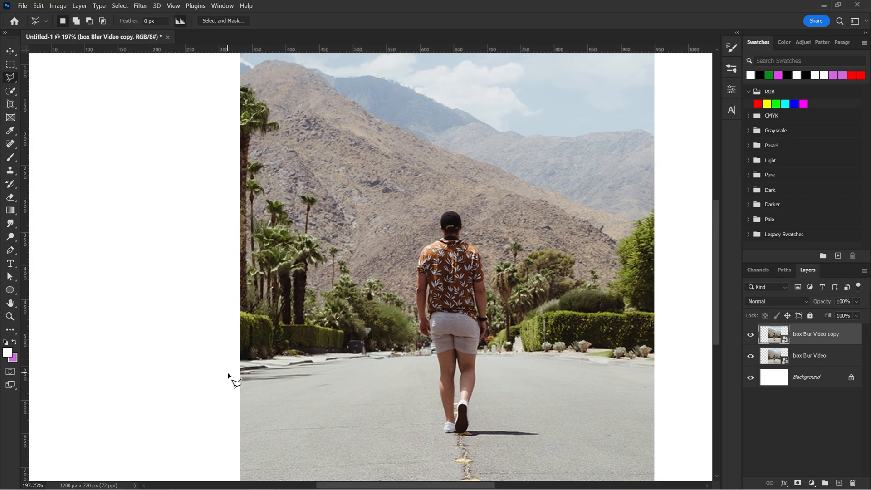
key(z)
scroll(303, 290, down, 2)
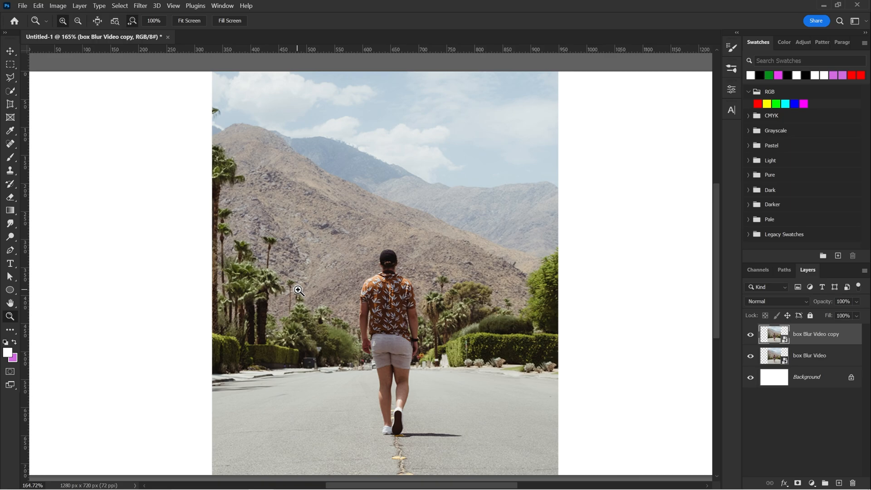
key(w)
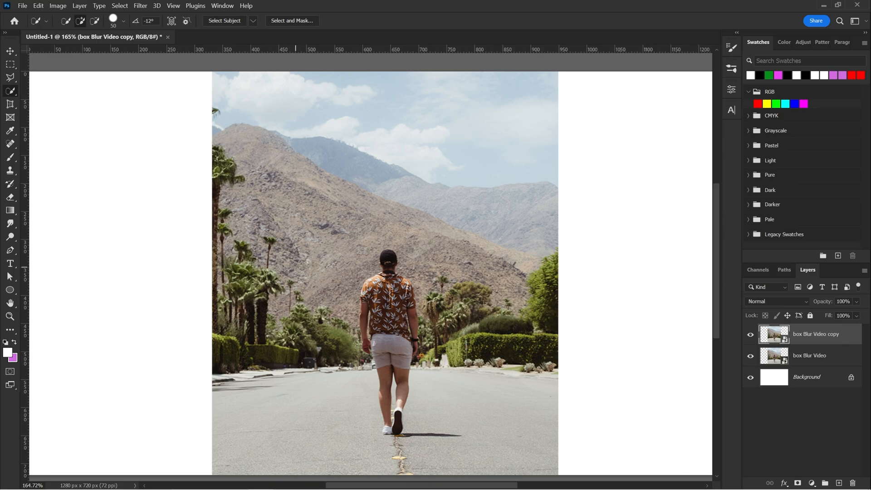
scroll(292, 316, down, 2)
Select the sky and mountains above the tree line, Alt-dragging to subtract the trees
mouse_move(239, 208)
mouse_down()
mouse_move(321, 290)
mouse_move(380, 218)
mouse_move(485, 256)
mouse_up()
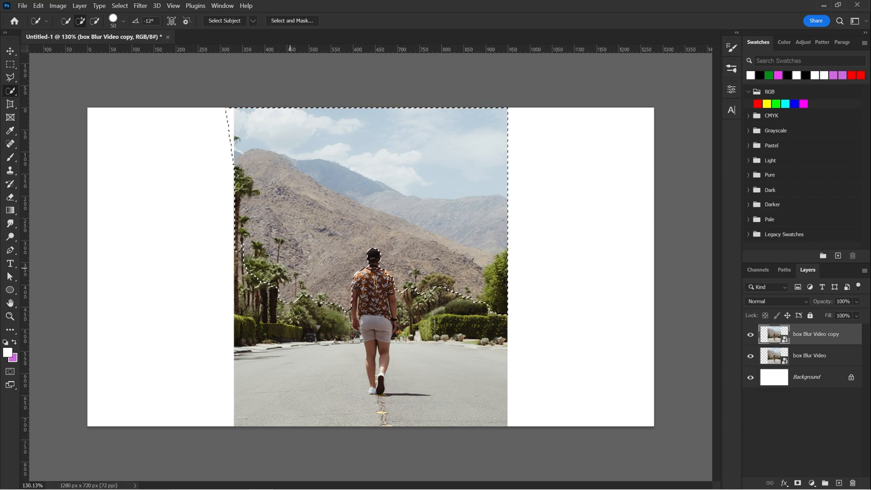
key(alt)
drag(266, 278, 271, 280)
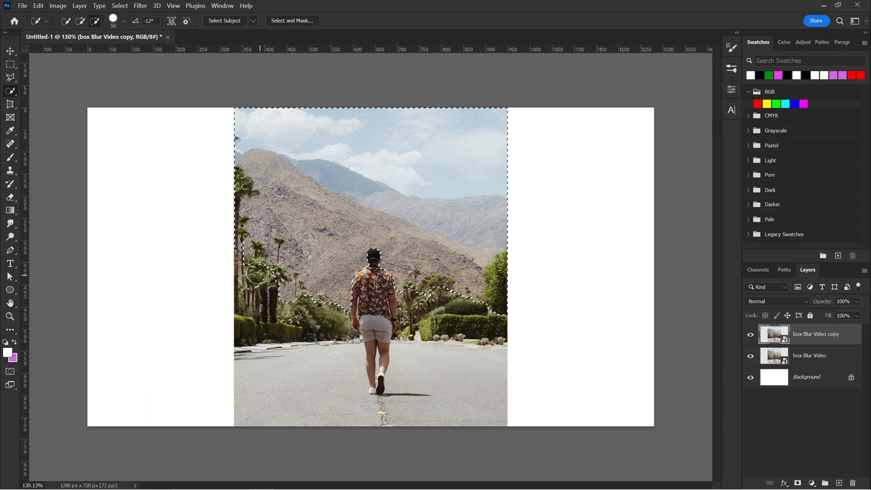
click(442, 286)
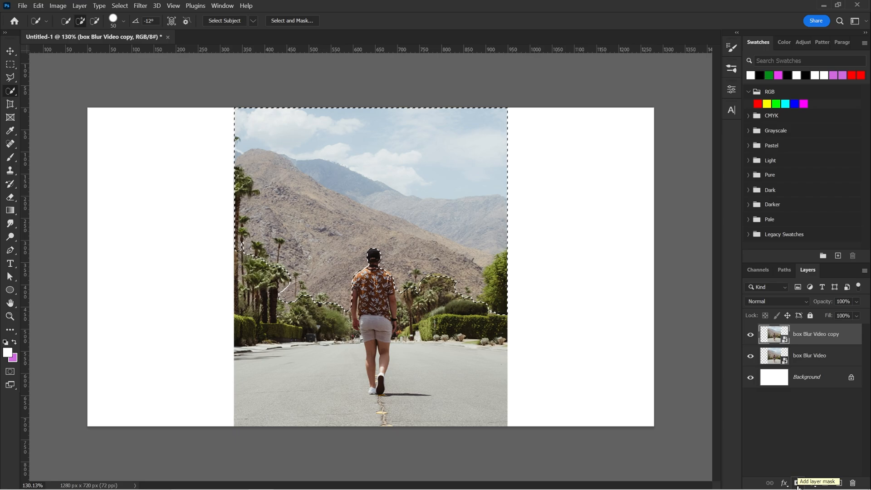
Turn the selection into a layer mask on the copy and target its pixels for editing
click(799, 482)
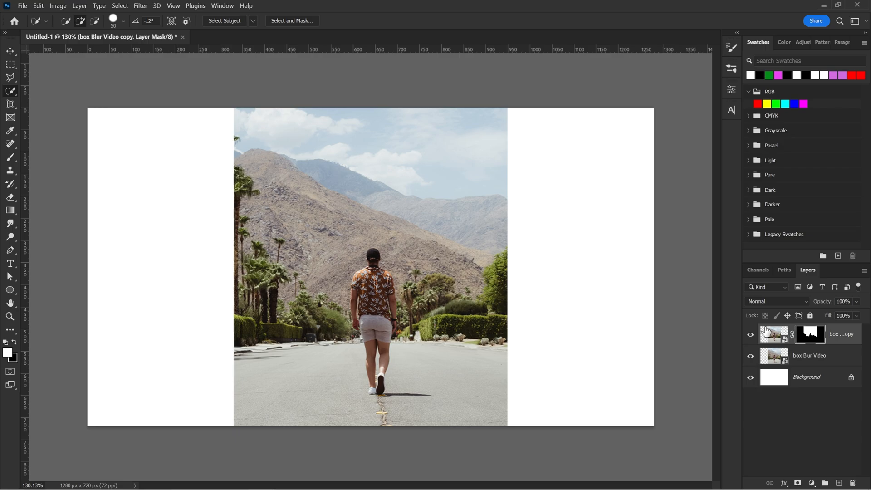
click(773, 335)
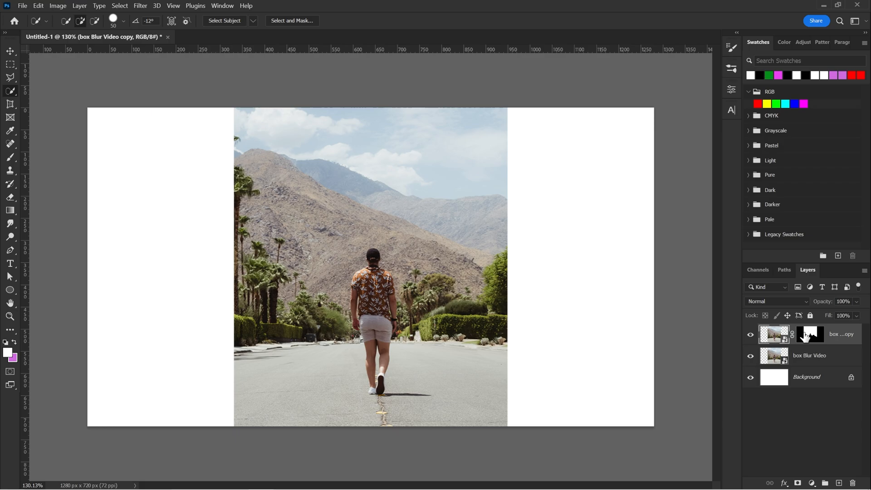
click(809, 335)
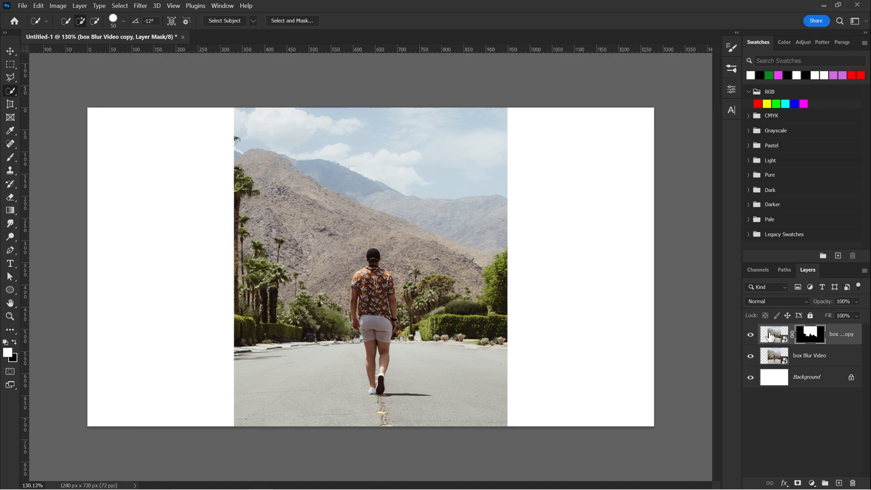
click(770, 335)
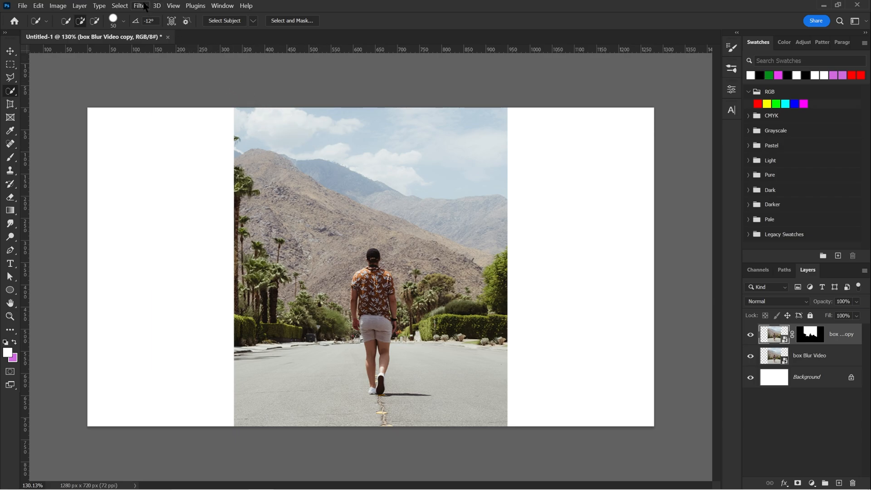
Apply a Box Blur smart filter with a 9-pixel radius to the masked copy layer
click(142, 6)
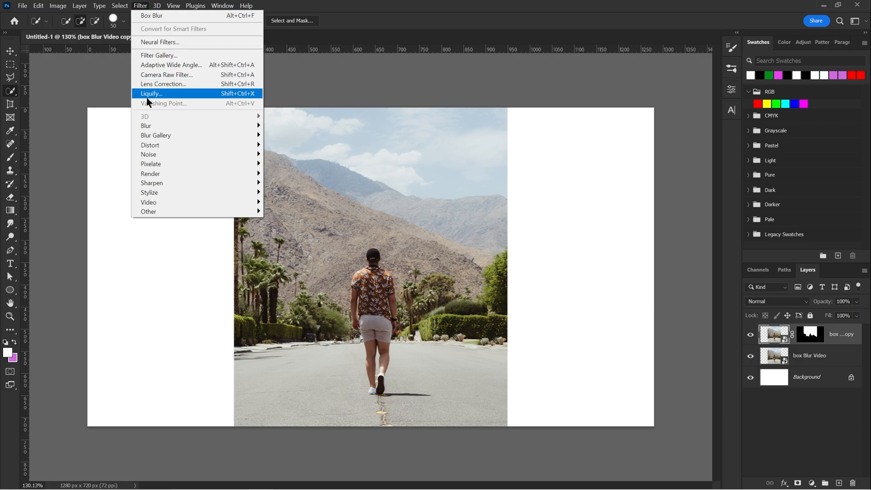
mouse_move(153, 125)
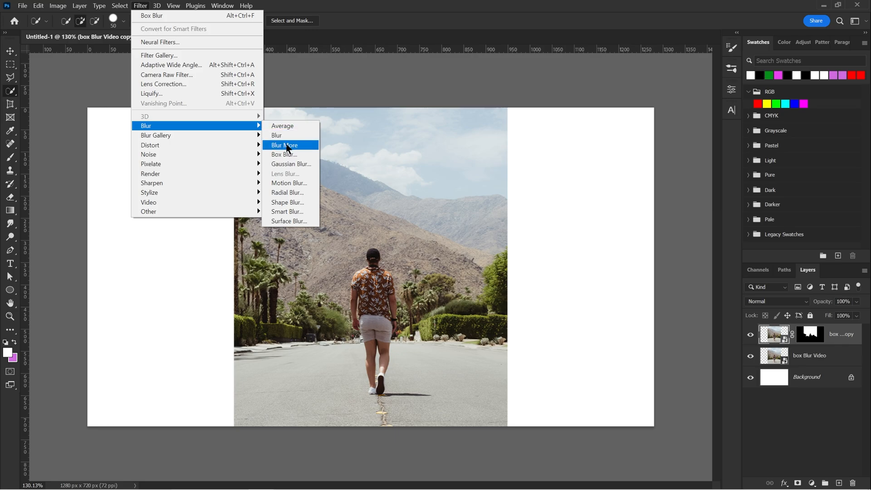
click(290, 155)
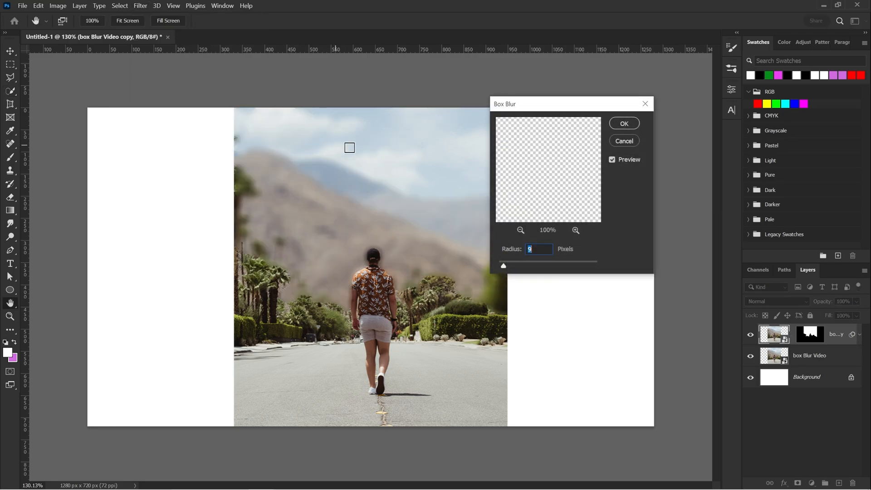
mouse_move(525, 108)
mouse_down()
mouse_move(507, 114)
mouse_move(567, 111)
mouse_up()
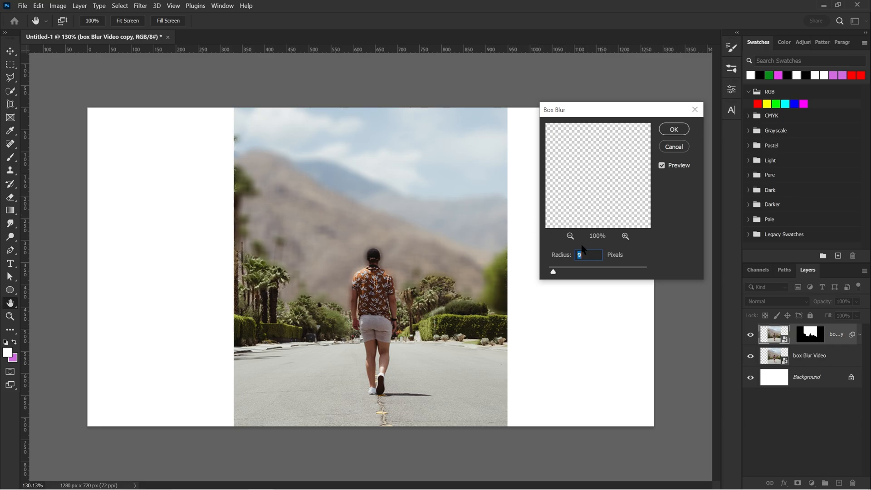
drag(553, 271, 548, 271)
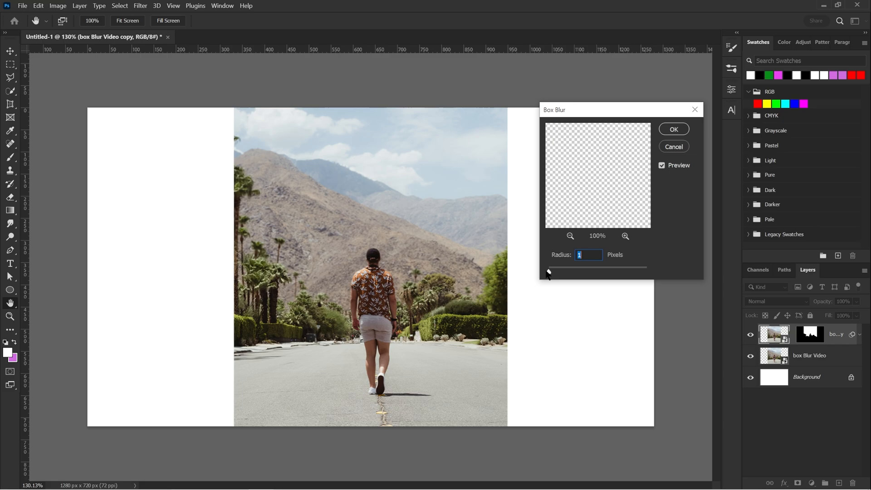
mouse_move(547, 270)
mouse_down()
mouse_move(626, 272)
mouse_move(548, 272)
mouse_up()
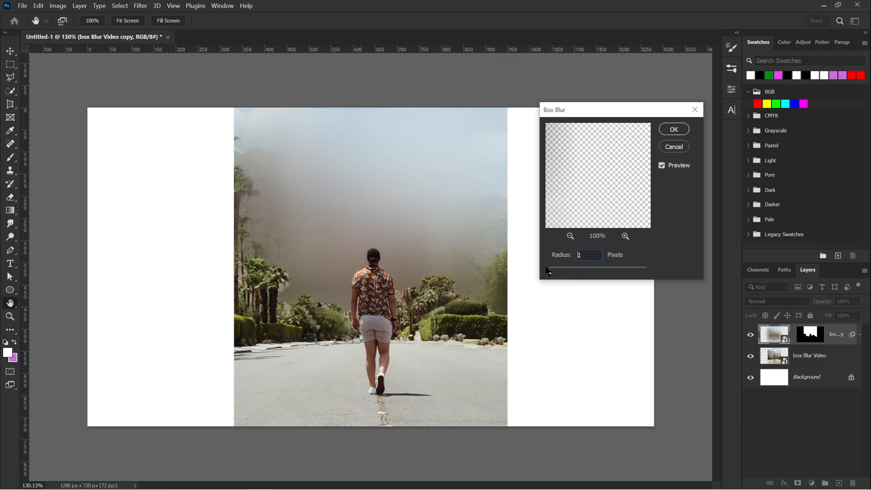
text(6)
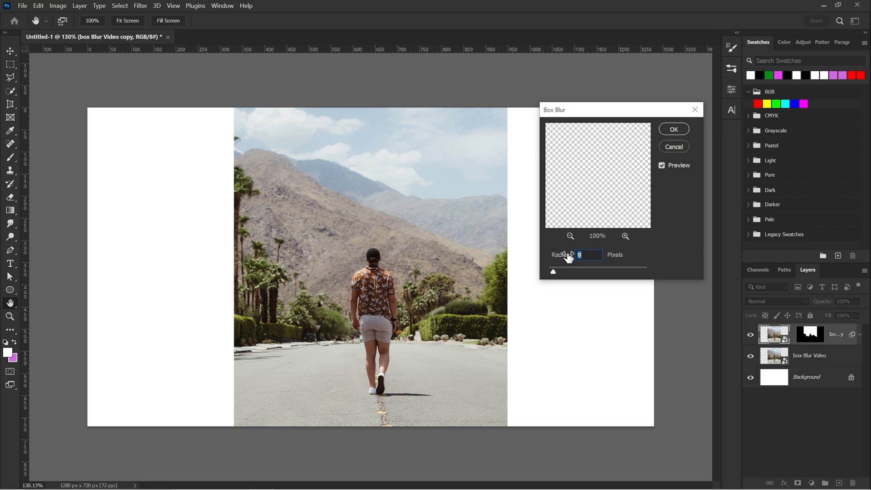
drag(567, 256, 568, 256)
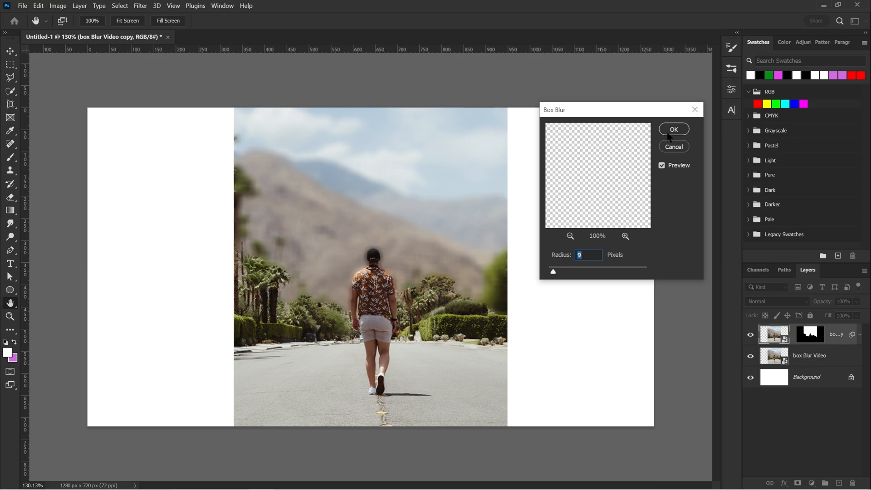
click(671, 132)
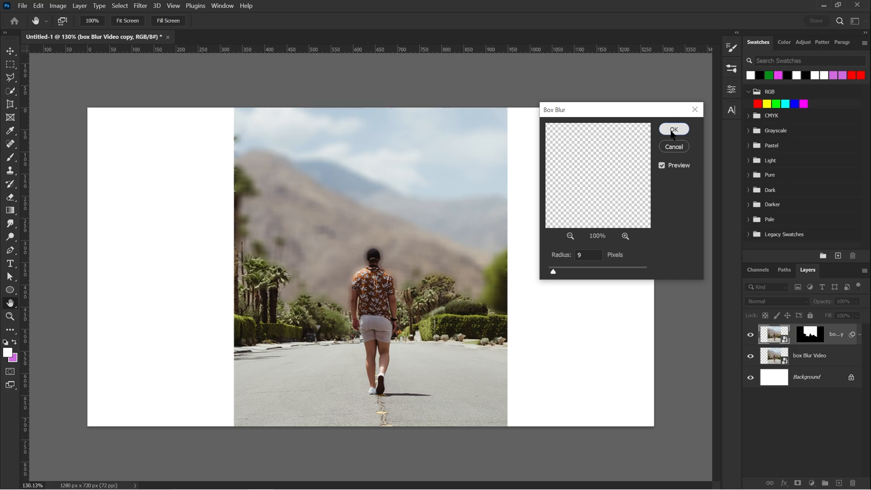
click(672, 132)
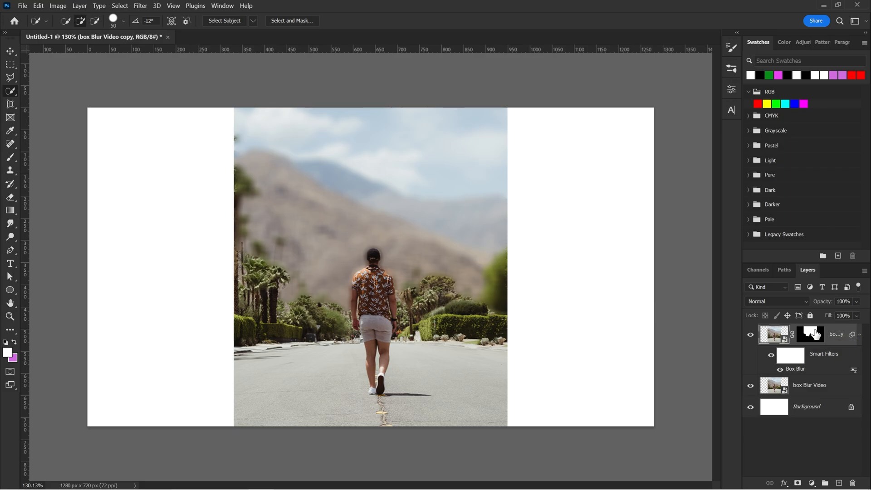
click(815, 332)
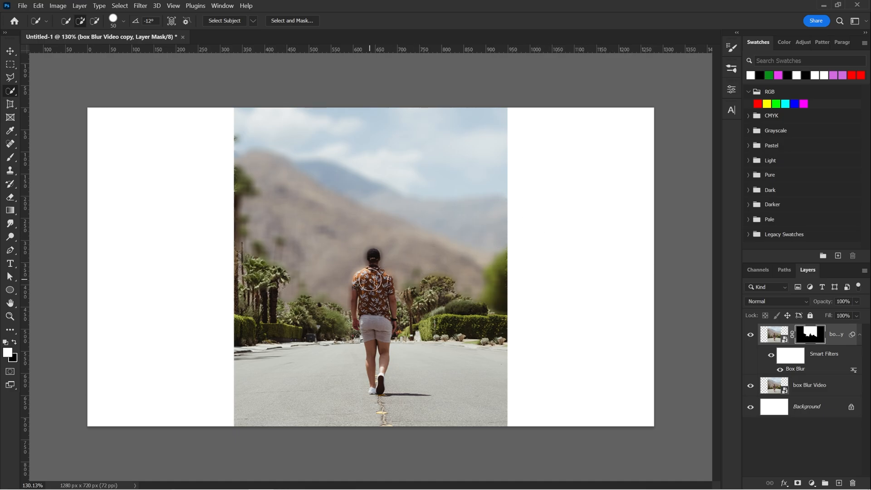
key(b)
key(bracketright)
key(bracketright)
key(bracketright)
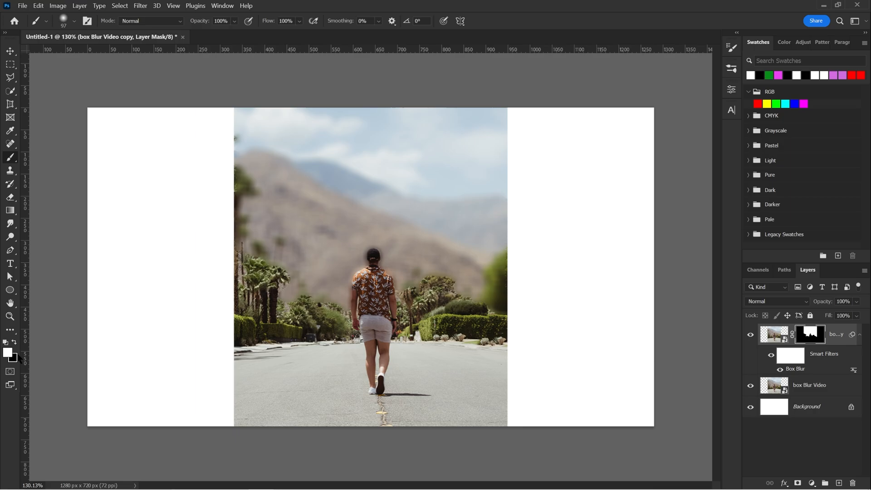
key(x)
mouse_move(310, 290)
mouse_down()
mouse_move(319, 343)
mouse_move(266, 272)
mouse_move(308, 348)
mouse_up()
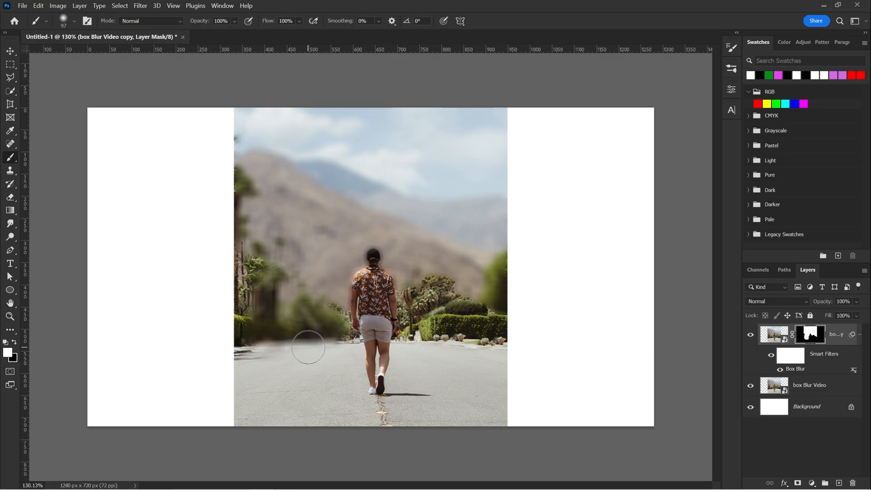
key(ctrl+z)
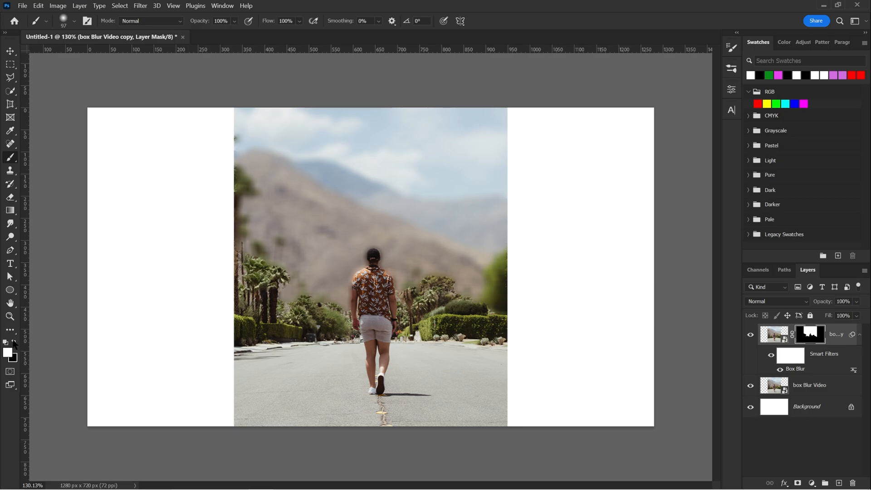
click(17, 344)
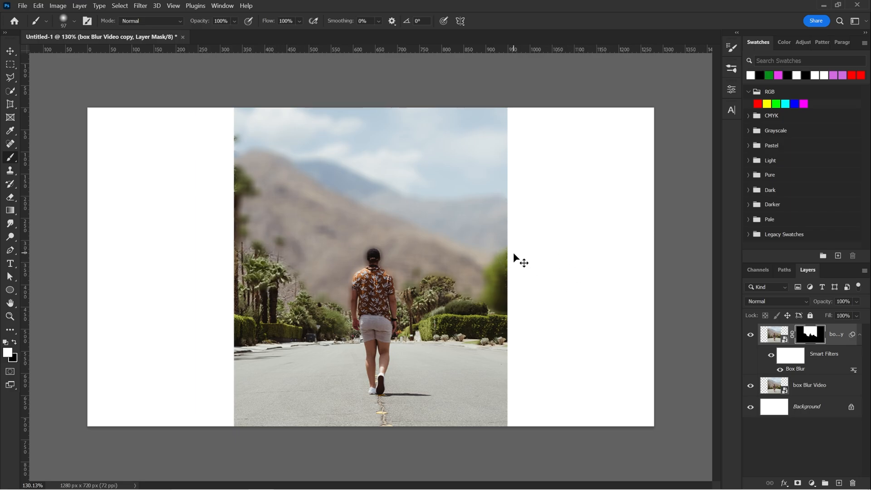
scroll(516, 252, down, 1)
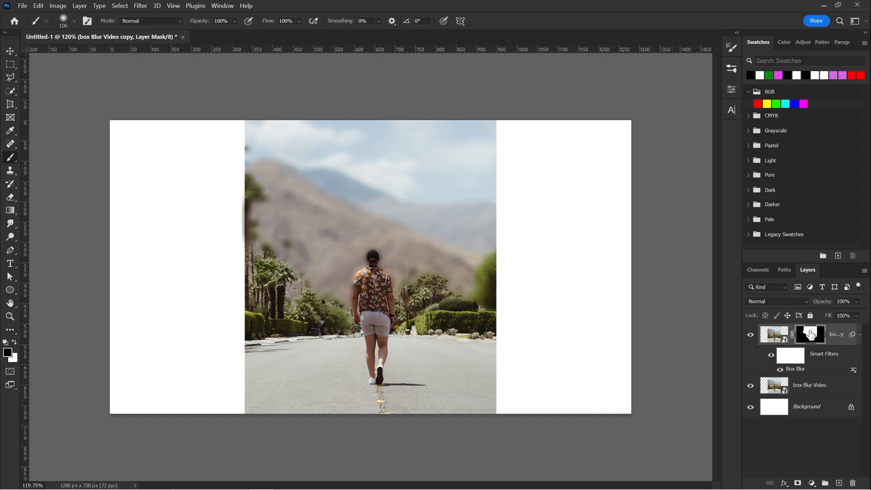
Enter Select and Mask on the layer mask and feather its edge to 3.5 px
double_click(810, 333)
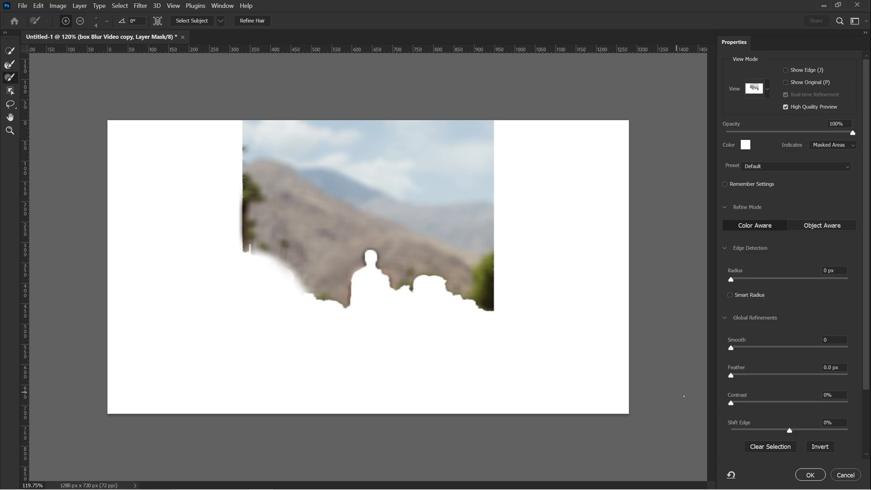
drag(729, 375, 752, 375)
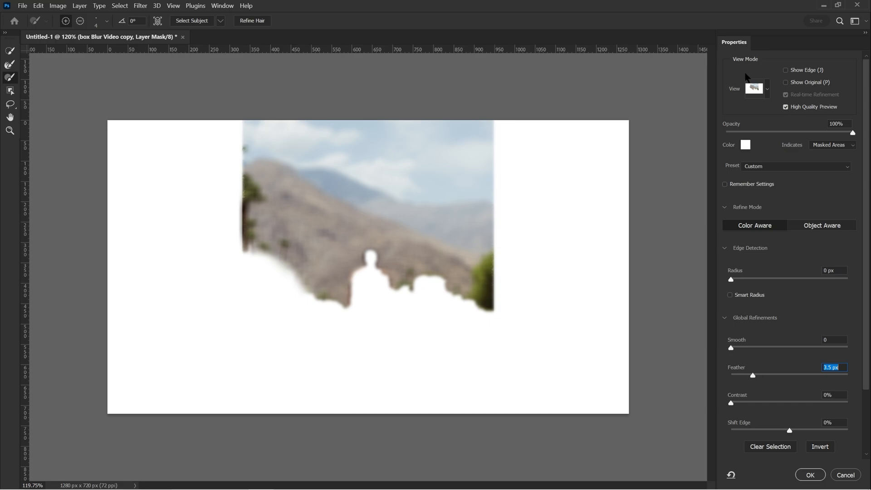
Switch the Select and Mask preview to On Layers (Y)
click(768, 91)
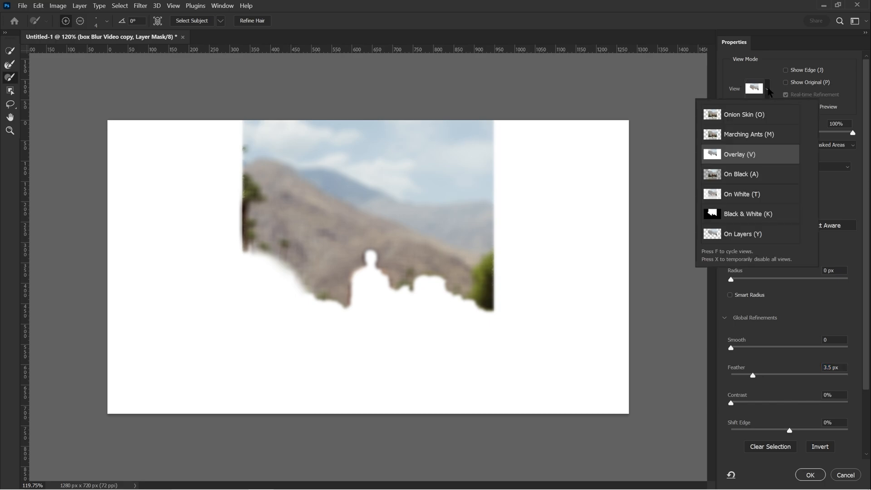
key(y)
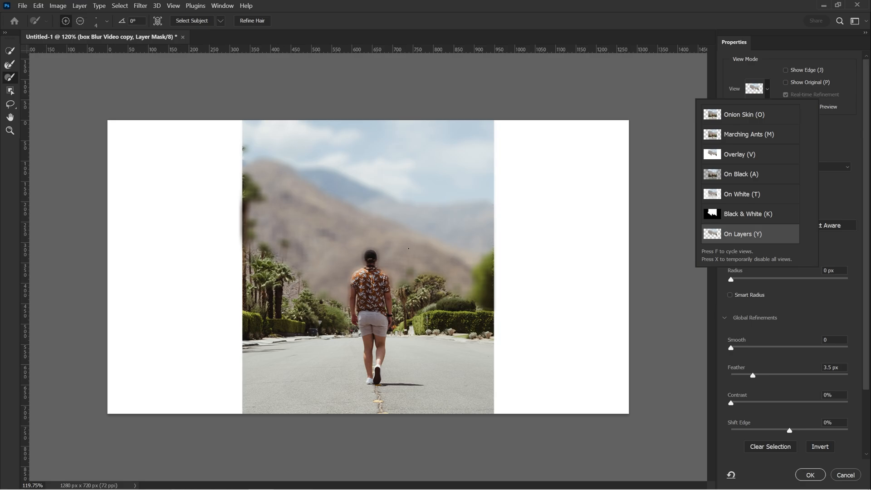
click(759, 87)
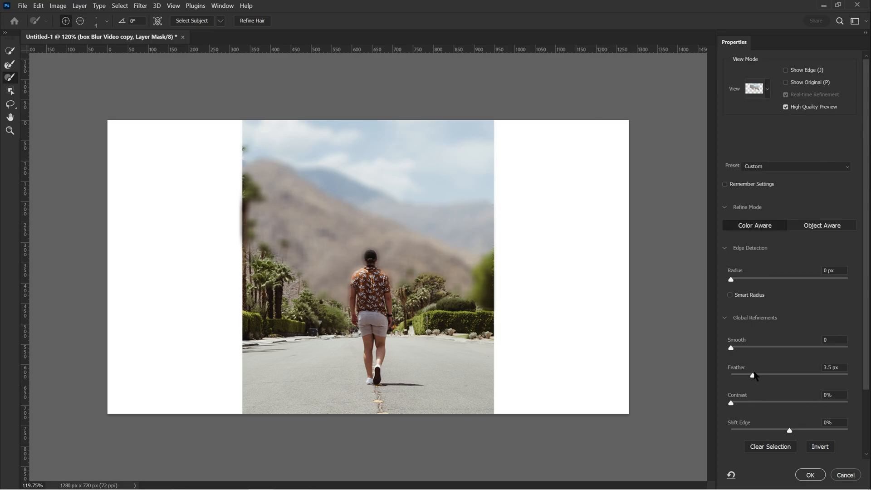
Experiment with the Feather slider, settling around 33.8 px for a soft mask edge
drag(754, 376, 813, 376)
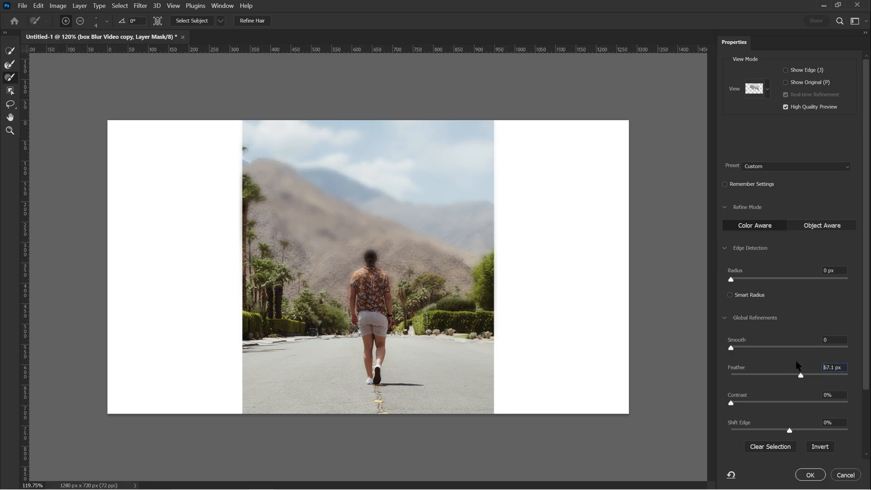
mouse_move(813, 375)
mouse_down()
mouse_move(741, 376)
mouse_move(865, 370)
mouse_up()
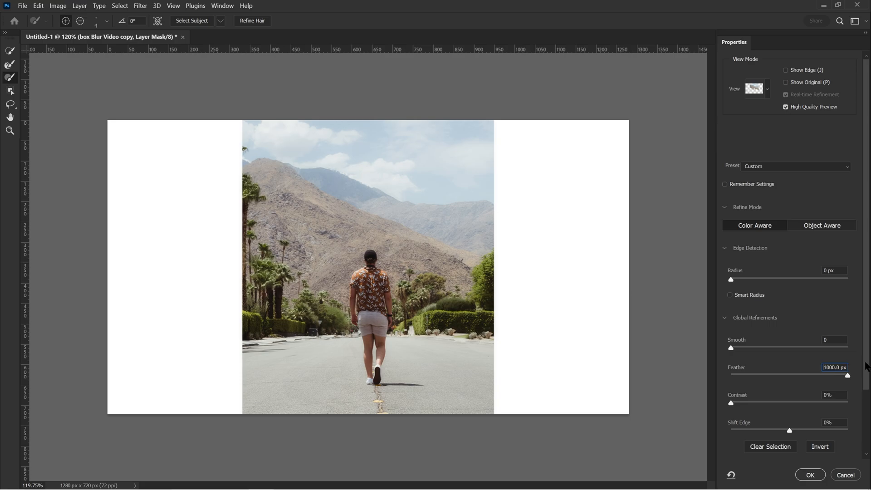
click(834, 367)
text(1.7)
drag(741, 373, 806, 373)
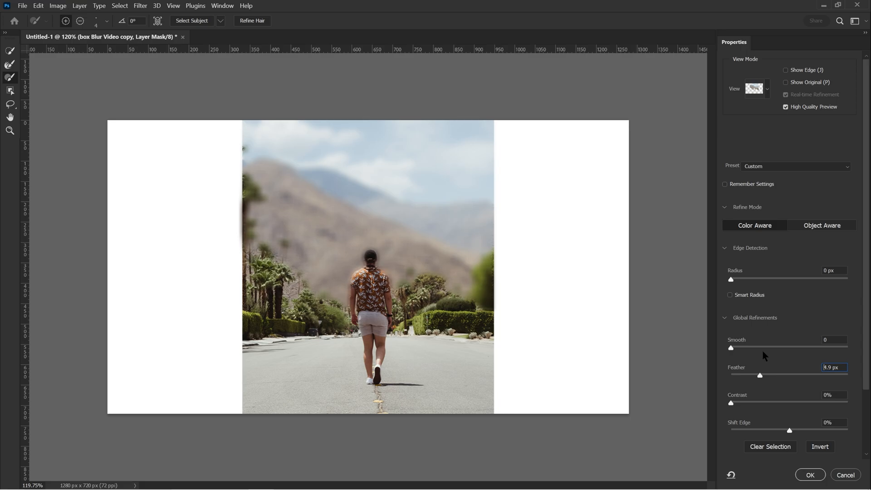
key(Up)
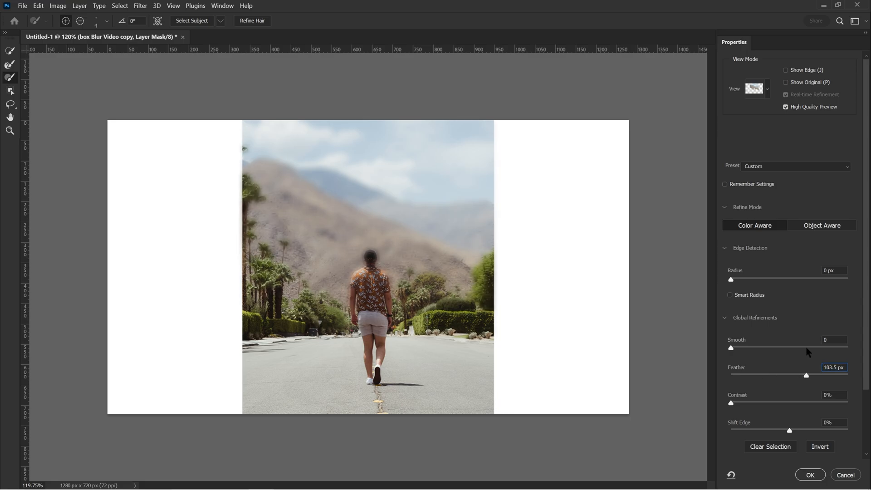
mouse_move(805, 374)
mouse_down()
mouse_move(769, 374)
mouse_move(787, 376)
mouse_up()
Confirm the refined mask and zoom in slightly on the photo to inspect it
click(809, 475)
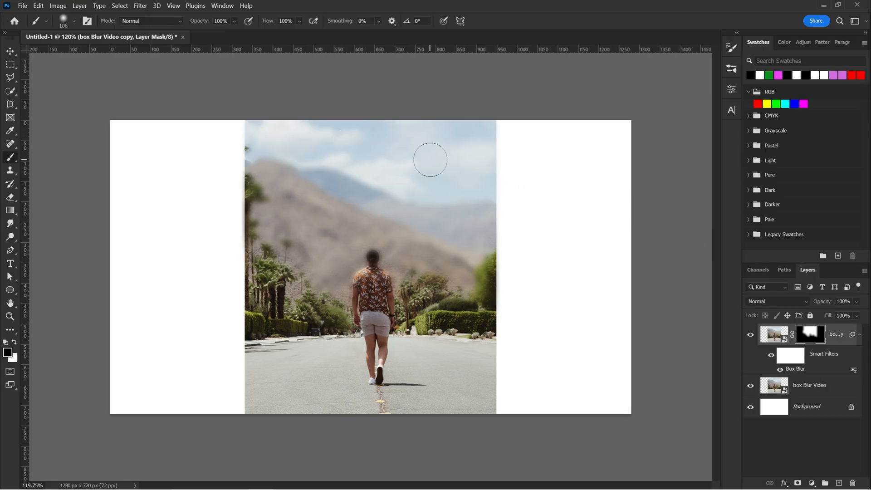
key(z)
drag(431, 160, 461, 147)
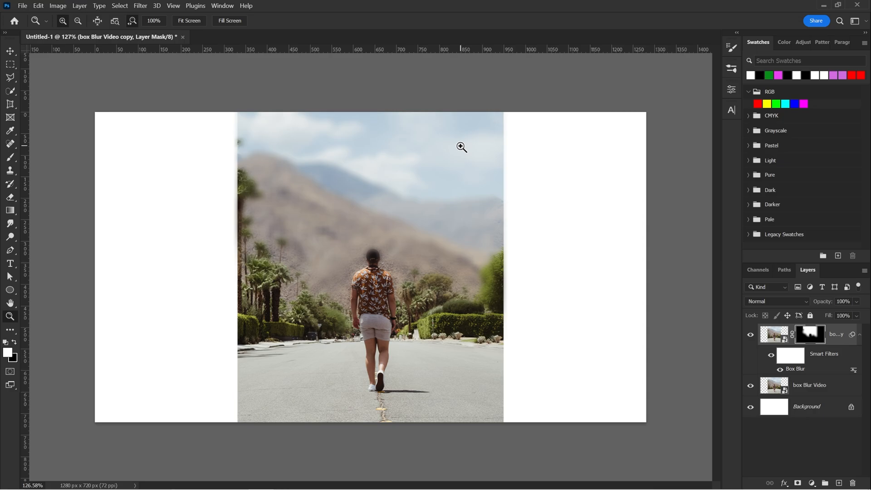